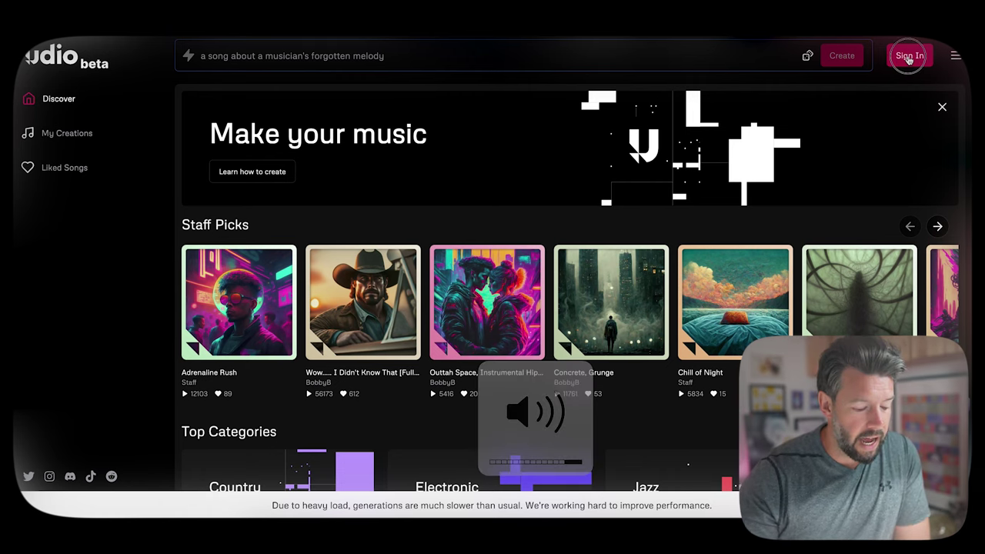
Begin signing in to the Udio account from the Discover page.
click(909, 56)
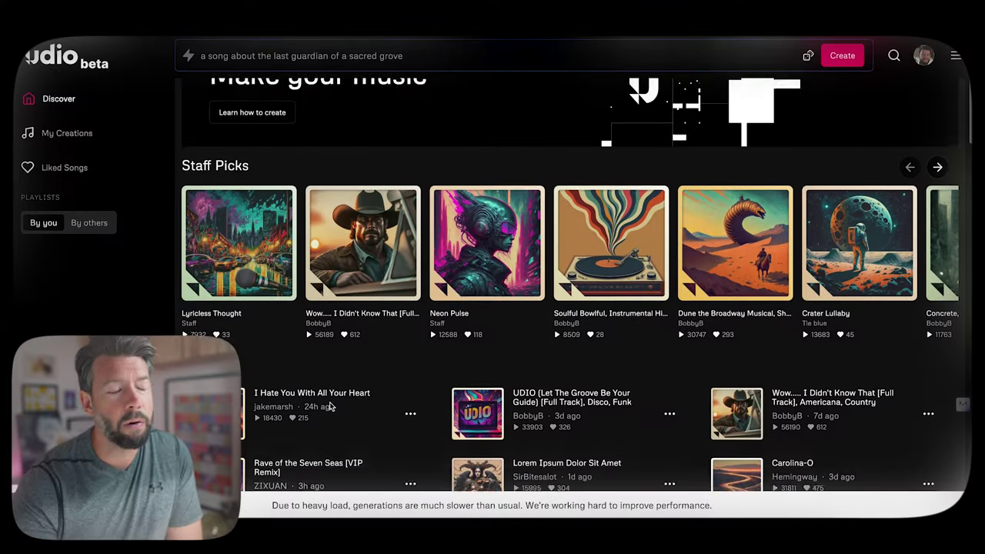
Play the trending UDIO track 'Let The Groove Be Your Guide' from Discover.
scroll(329, 406, down, 1)
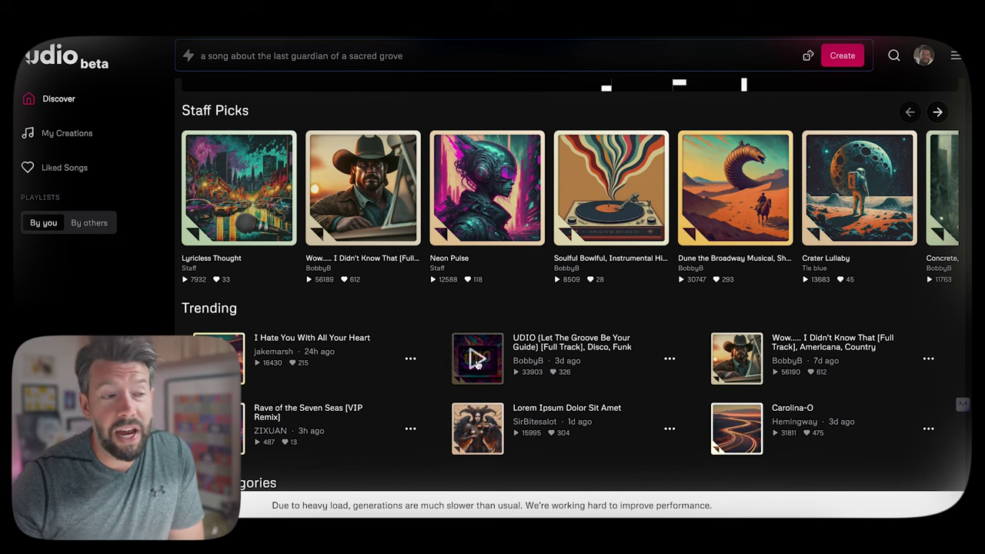
click(476, 361)
Adjust the volume and pause the trending track at 0:18.
key(XF86AudioRaiseVolume)
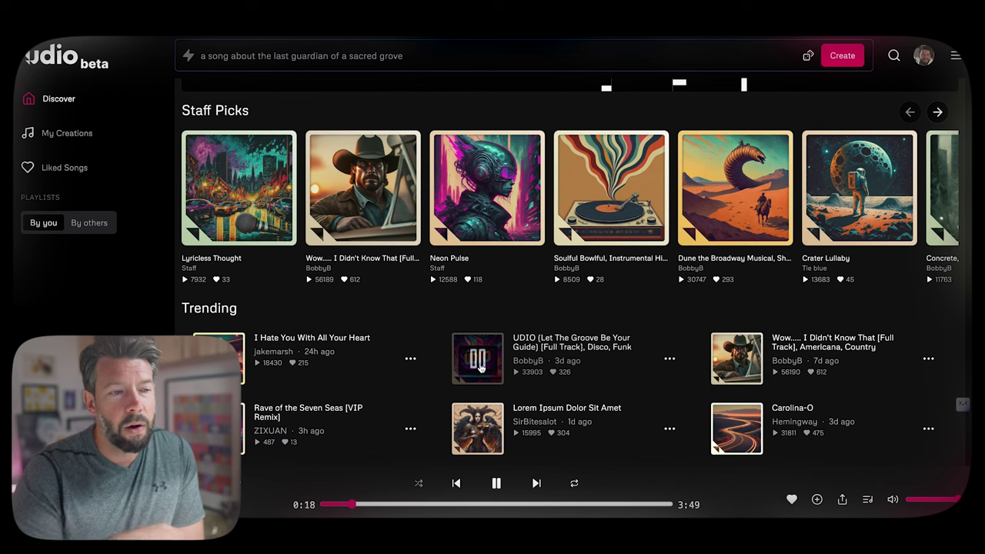
click(477, 358)
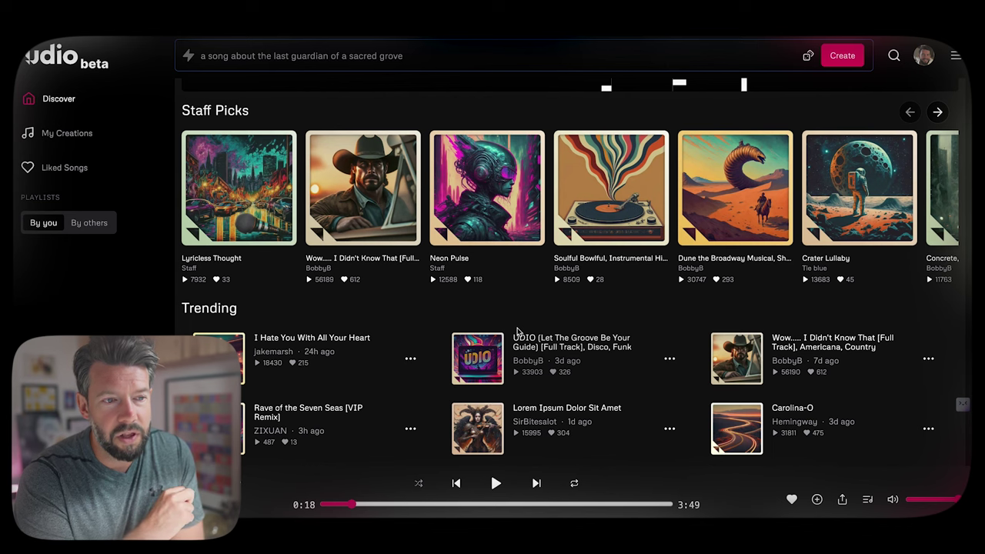
Play the Rock row's Pro Crastinator track below Top Categories.
scroll(517, 331, down, 3)
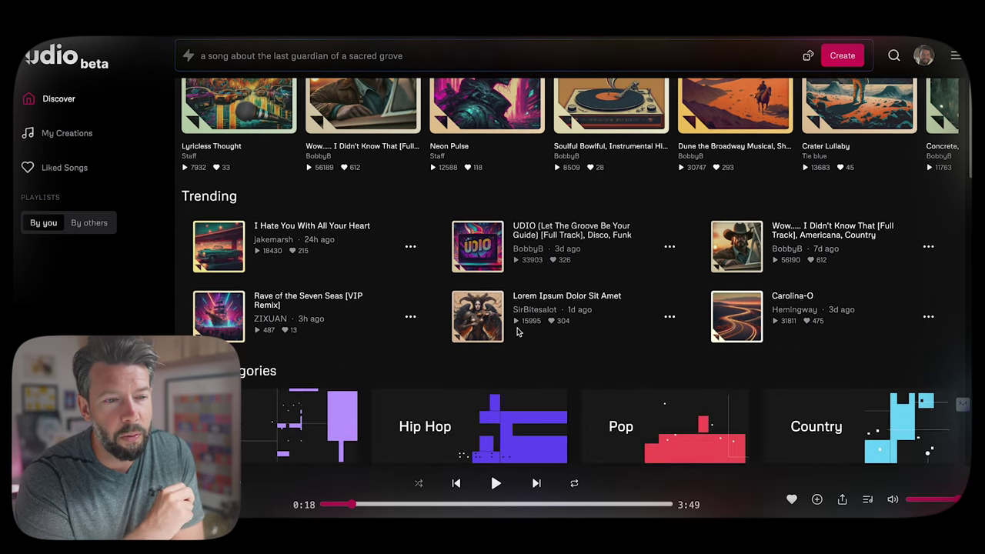
scroll(517, 331, down, 2)
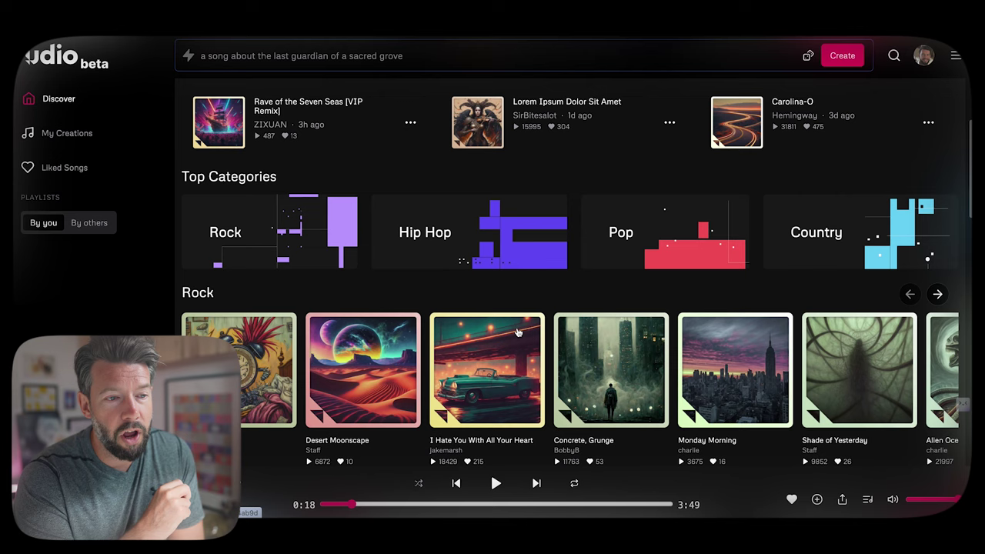
scroll(517, 331, down, 3)
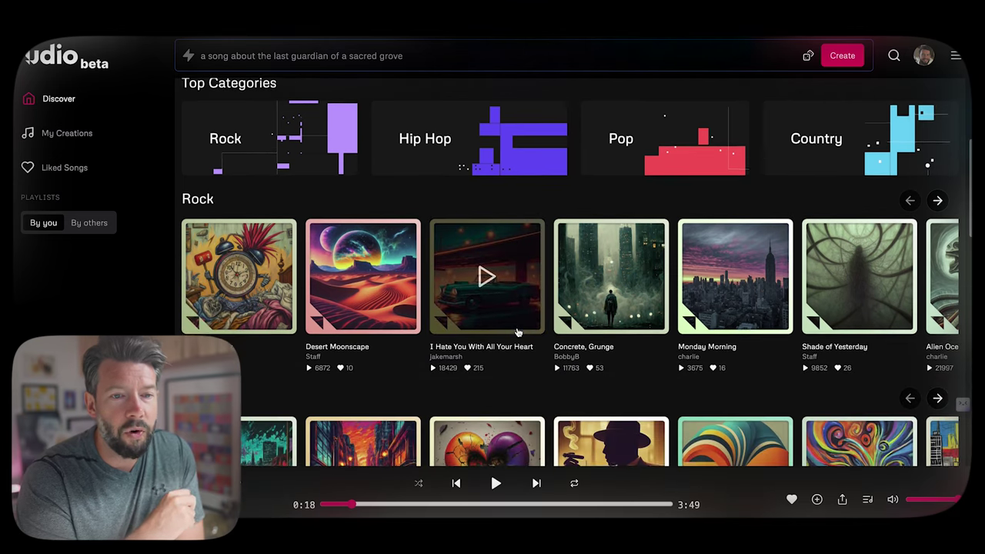
scroll(517, 330, up, 1)
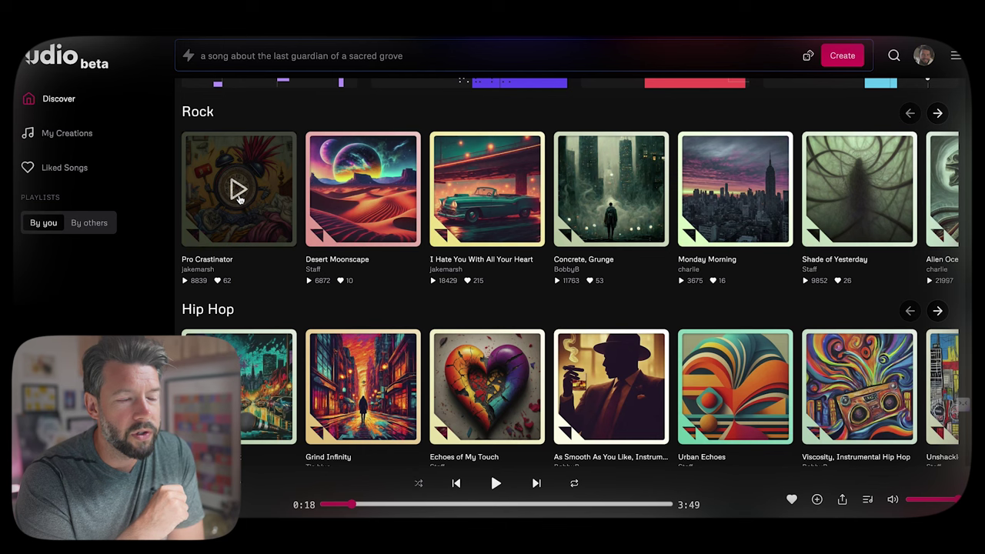
click(238, 191)
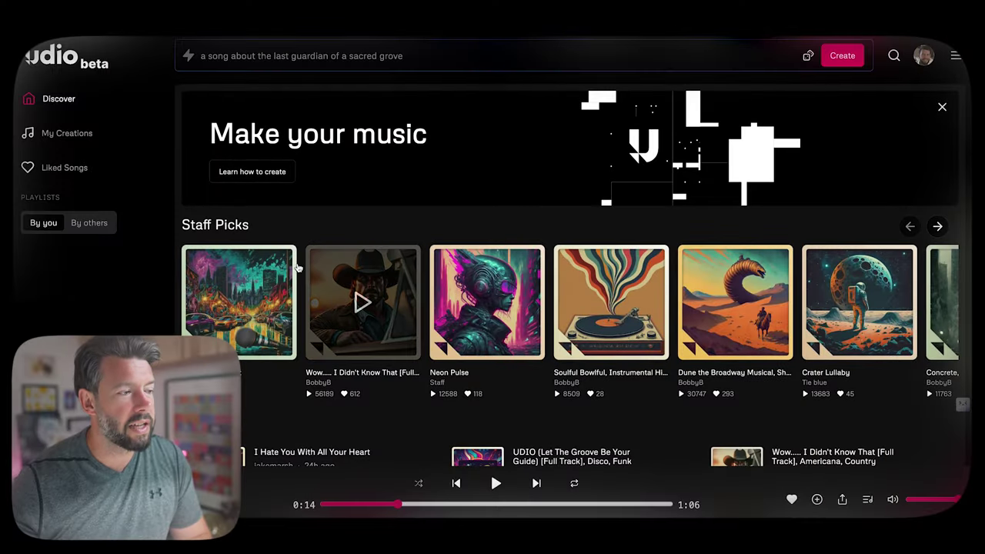
Go to My Creations and expand the full song prompt options panel.
click(77, 143)
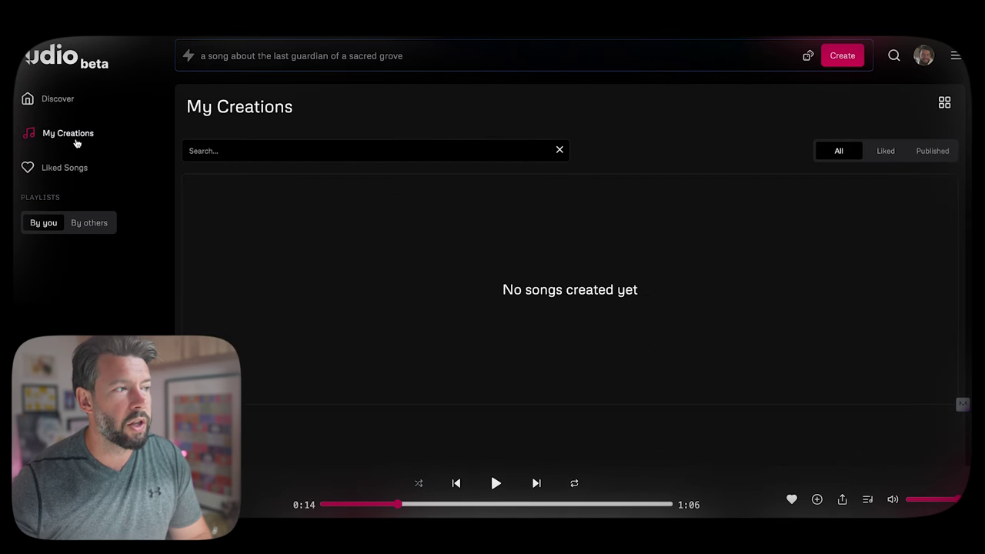
click(238, 52)
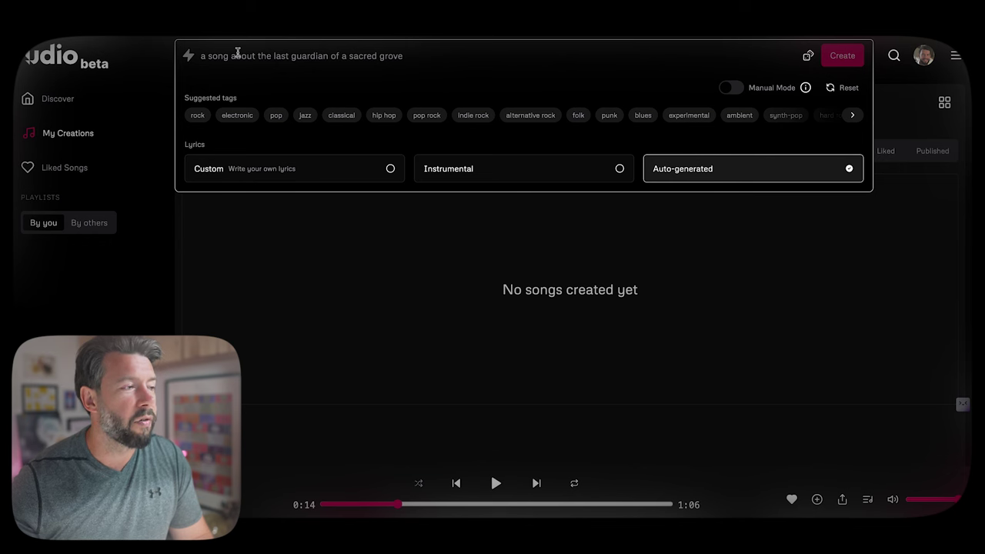
Enter a photosynthesis hip hop prompt starting 'A song abo' and create the songs.
text(A so)
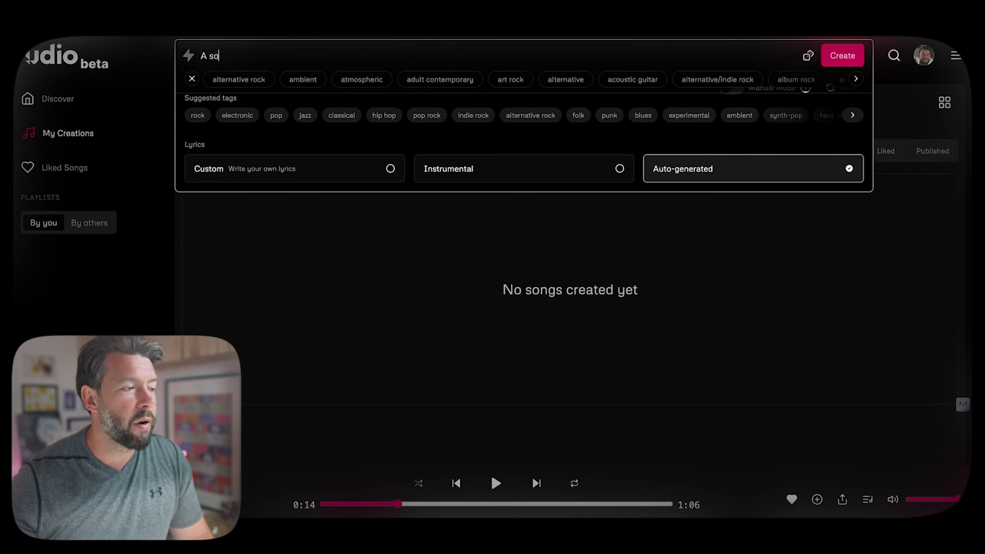
text(ng about photosynthesis, hip hop,)
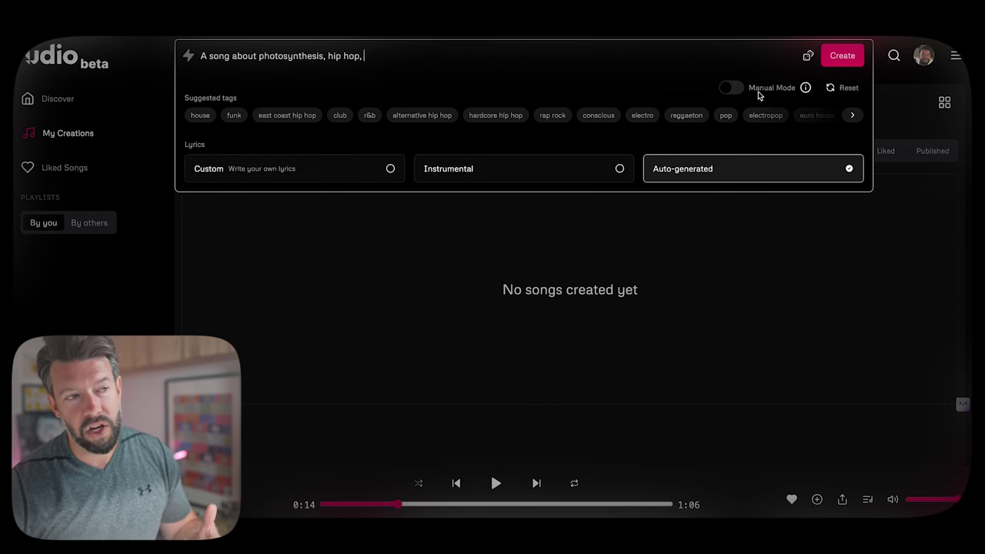
mouse_move(807, 92)
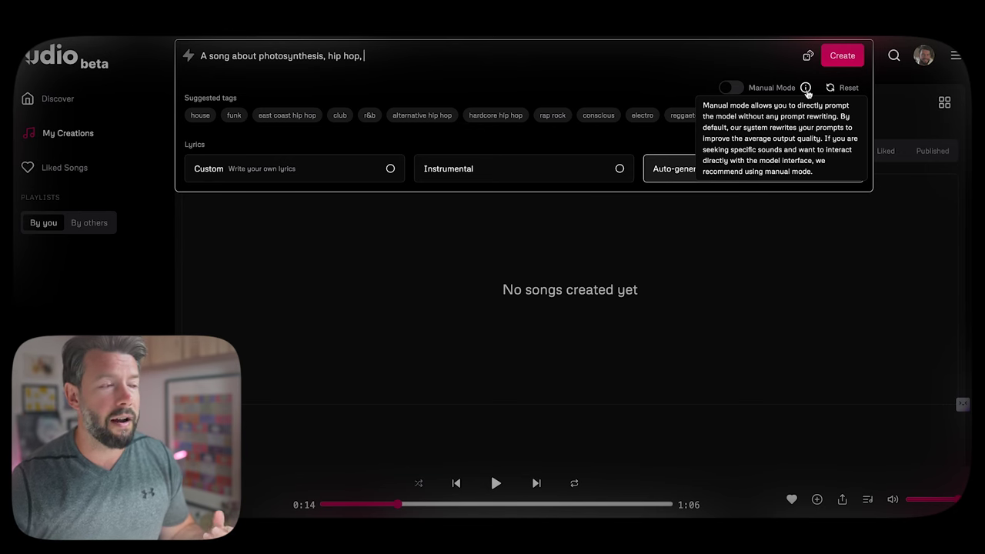
click(837, 58)
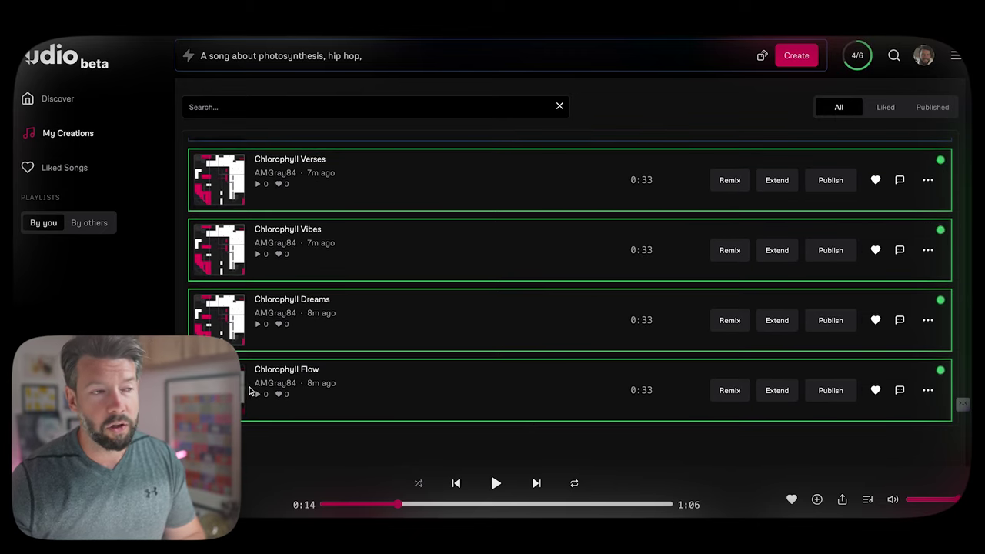
Play a newly generated Chlorophyll track and adjust the volume.
click(223, 390)
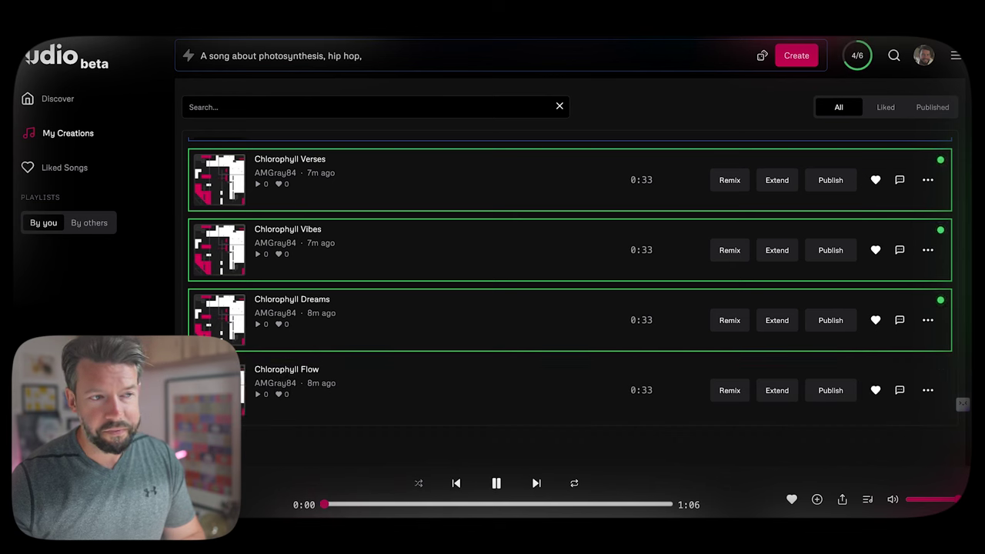
key(XF86AudioLowerVolume)
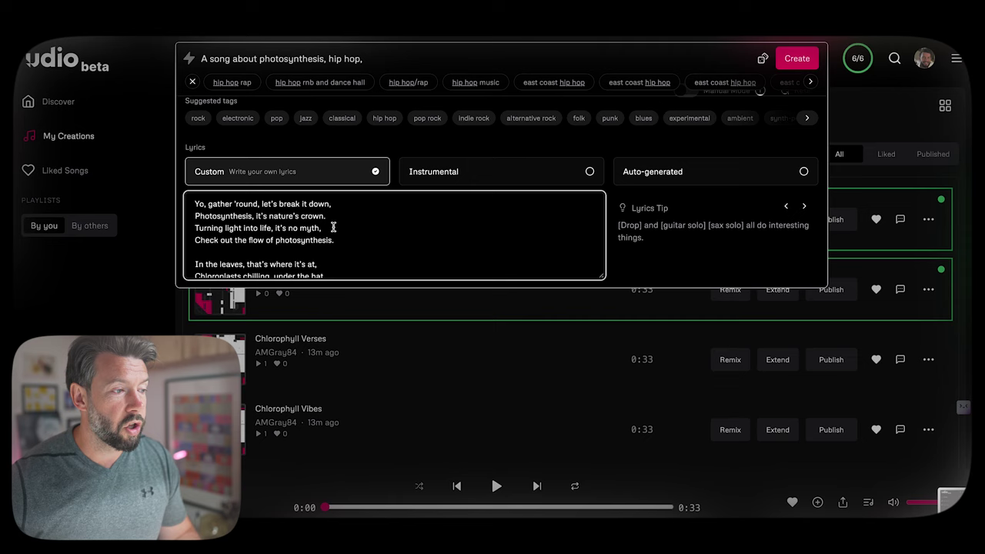
Keep Custom lyrics after briefly trying Instrumental, and add the 'hip hop rap' style tag.
scroll(333, 227, down, 10)
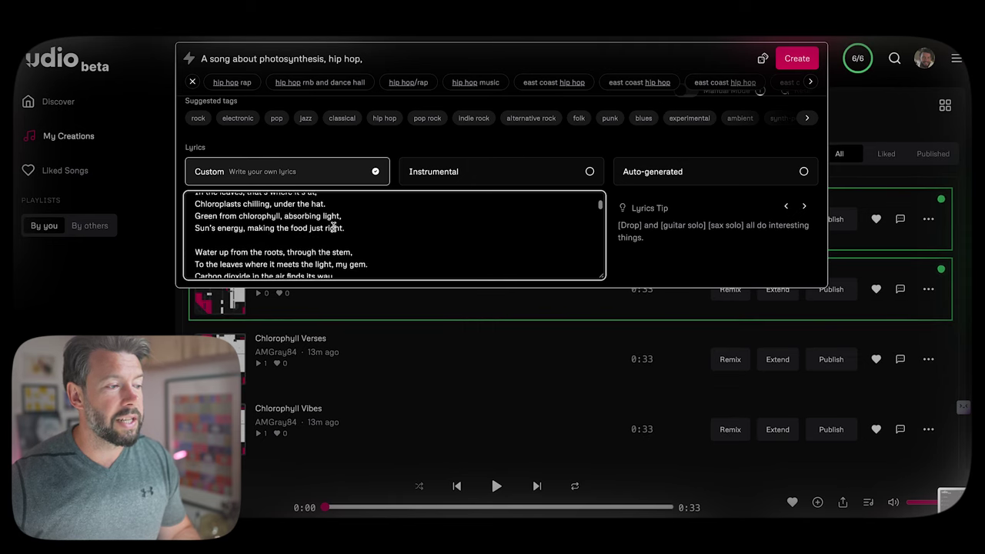
scroll(333, 227, down, 1)
scroll(333, 227, down, 6)
scroll(333, 227, up, 15)
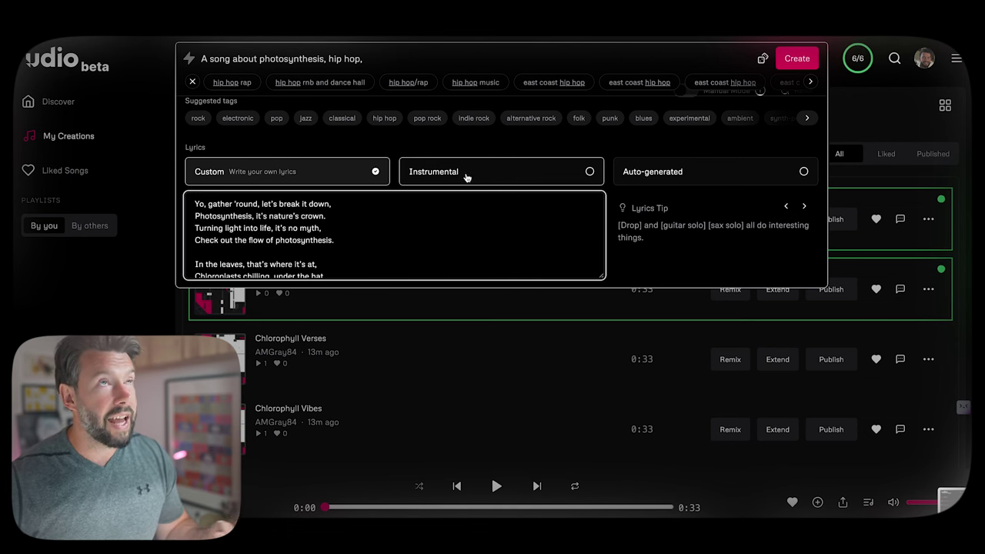
click(578, 174)
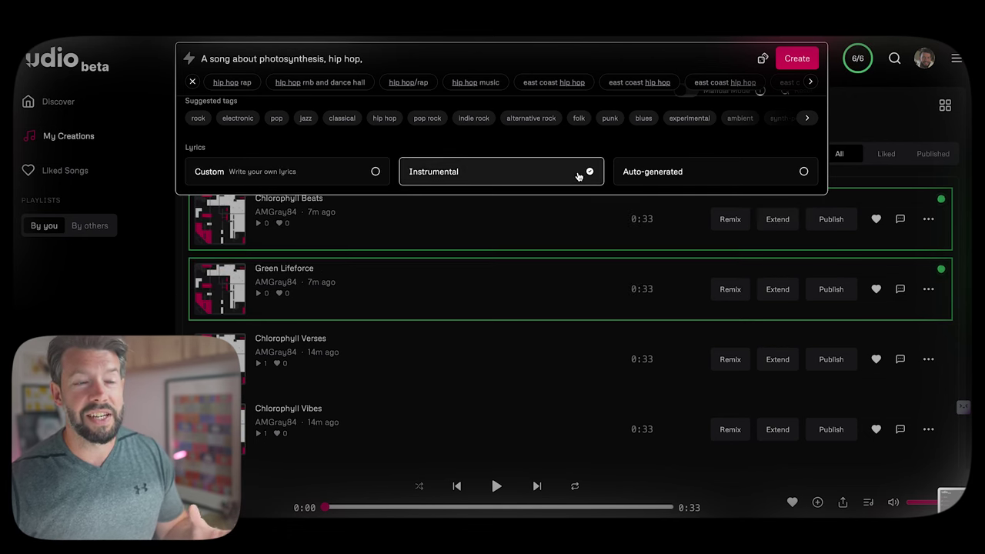
click(375, 172)
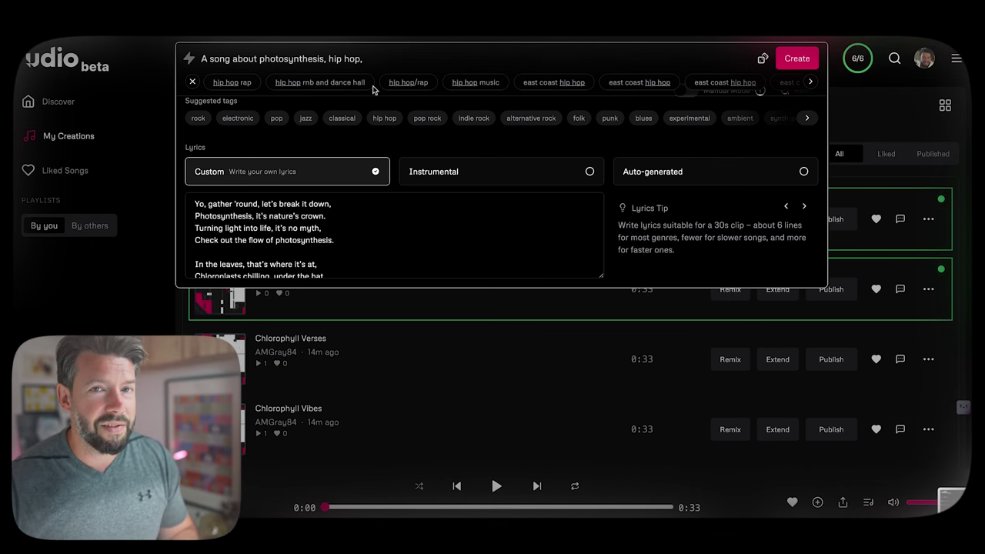
click(244, 85)
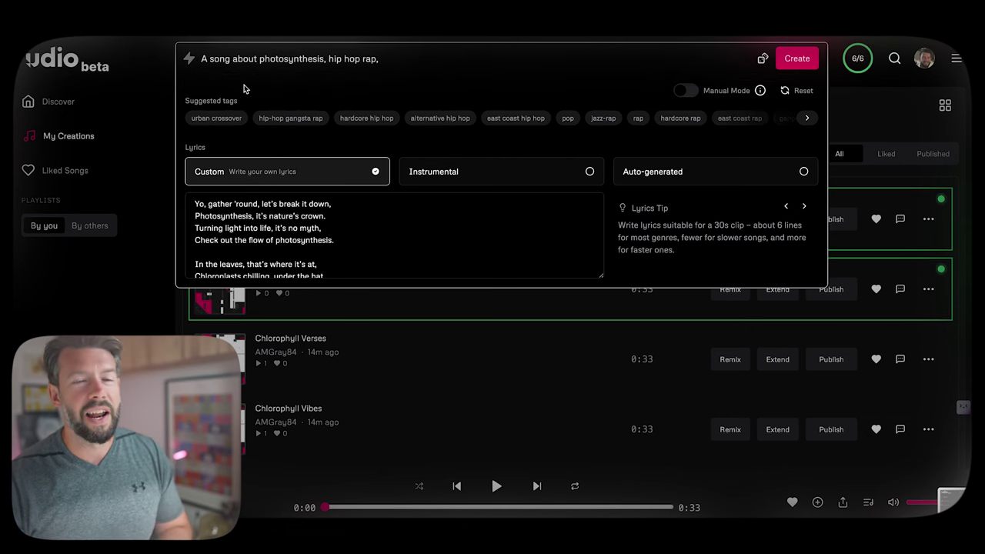
Generate new tracks from the hip hop rap prompt and custom lyrics.
click(796, 66)
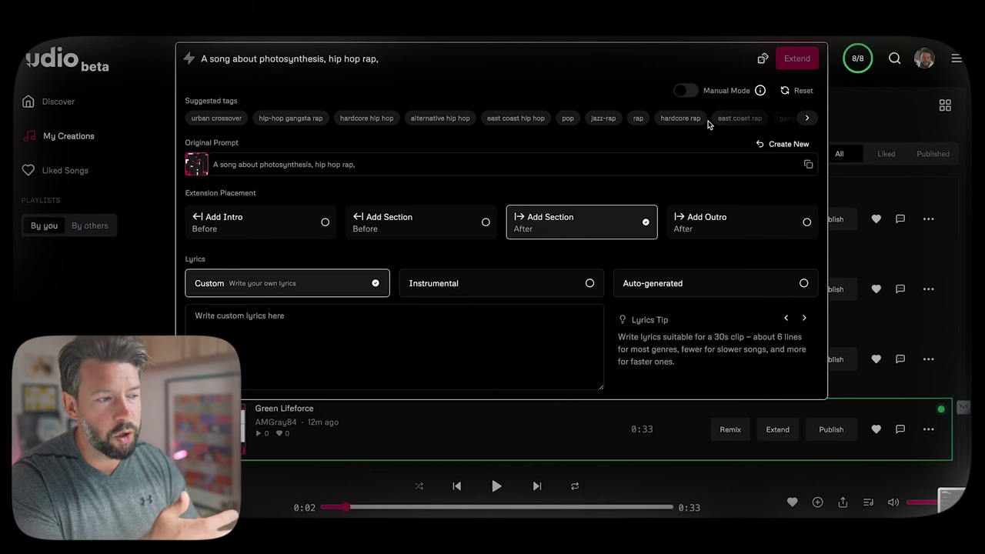
Fill the extension with new thylakoid and photosystem lyrics and submit it.
click(335, 380)
key(ctrl+v)
drag(335, 380, 215, 343)
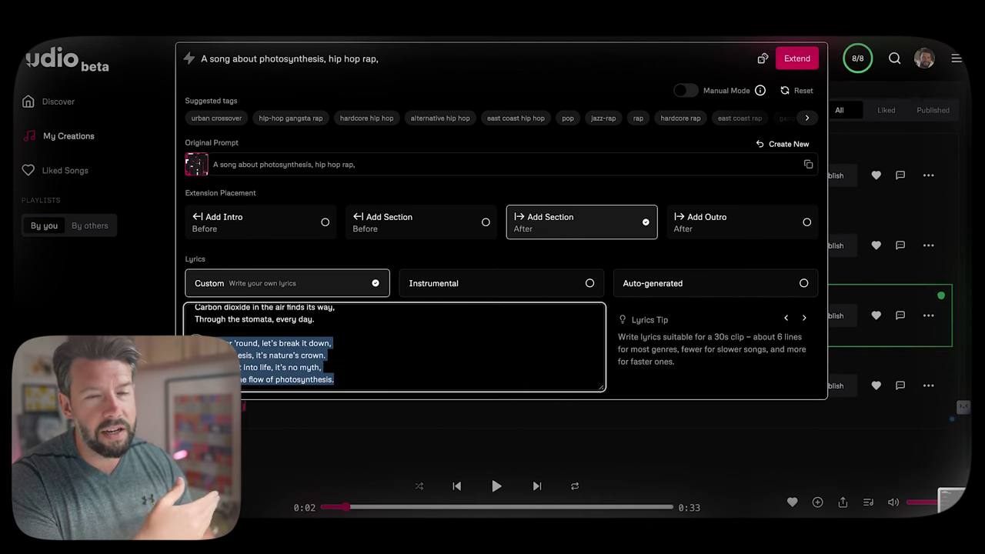
key(ctrl+v)
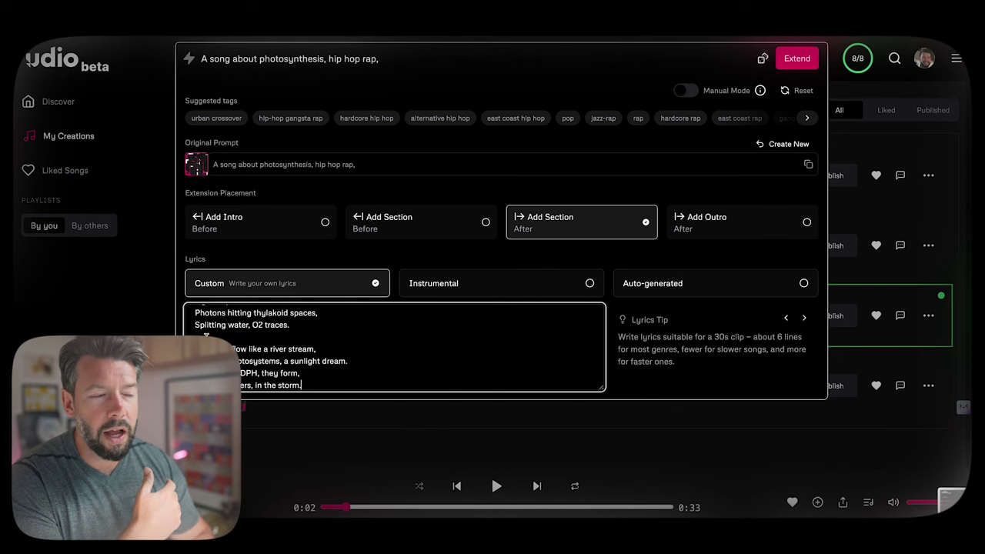
scroll(206, 335, up, 5)
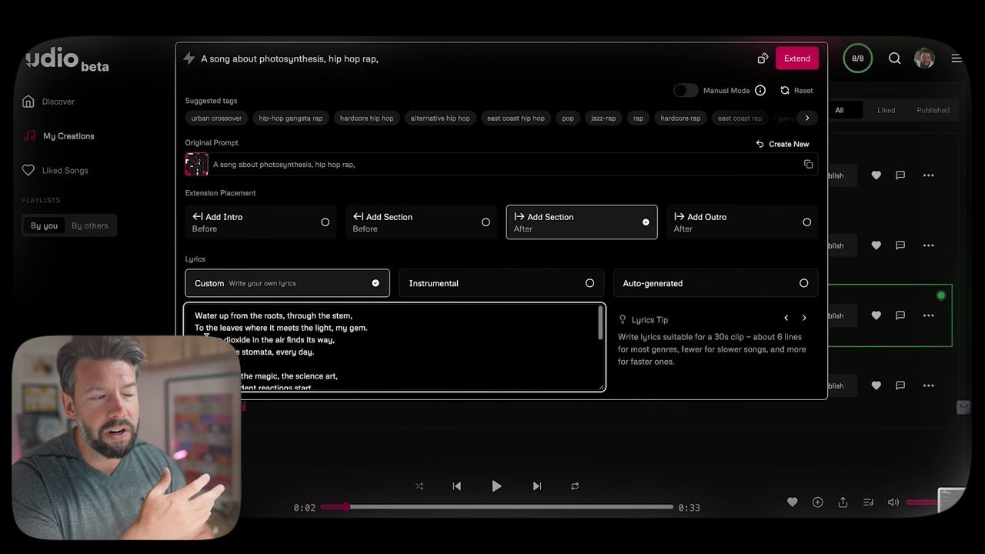
click(797, 69)
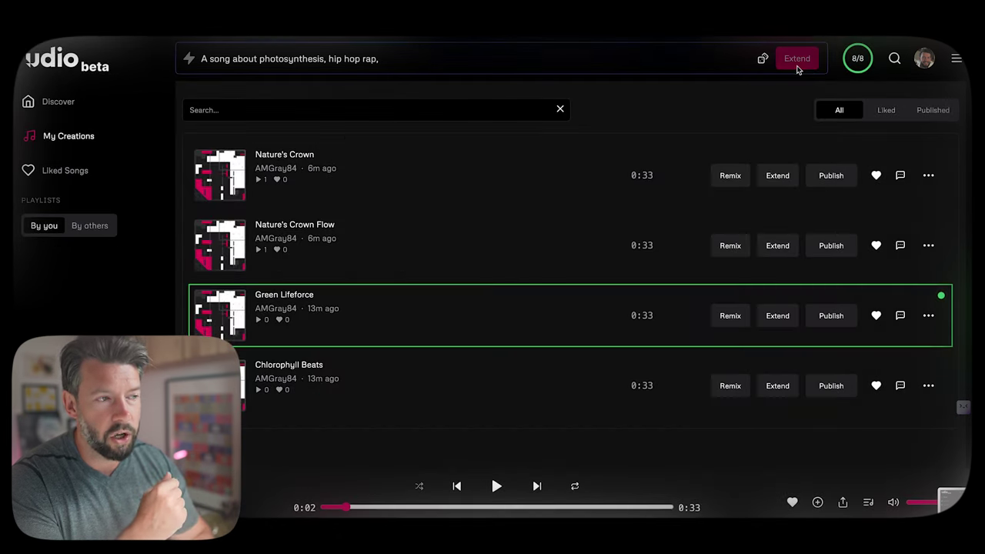